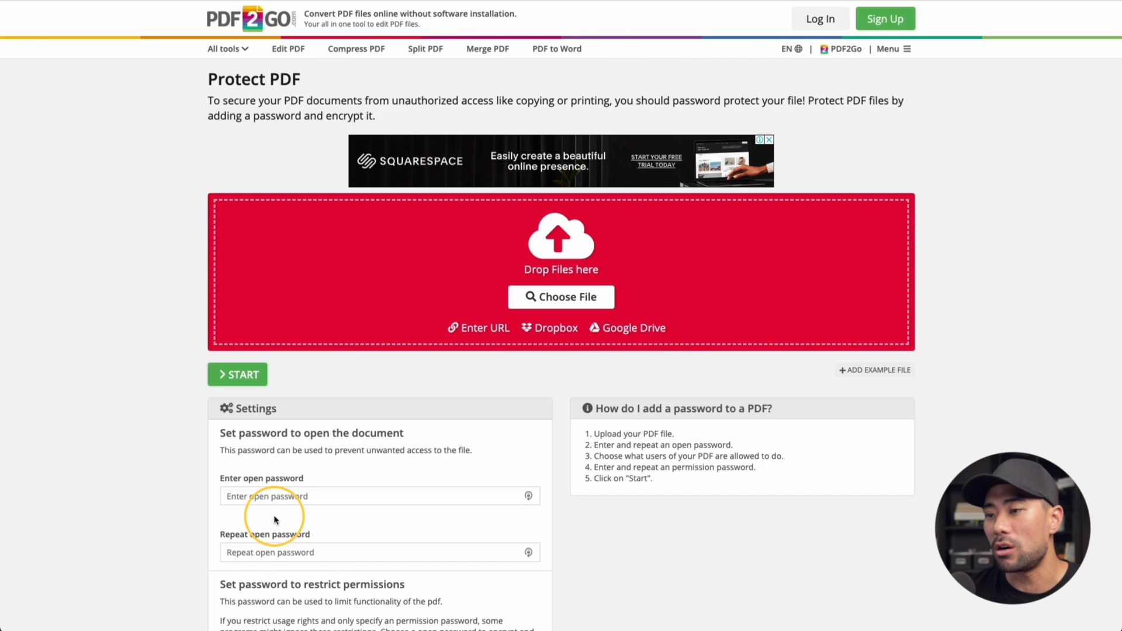
scroll(288, 521, "down", 1)
scroll(289, 491, "up", 1)
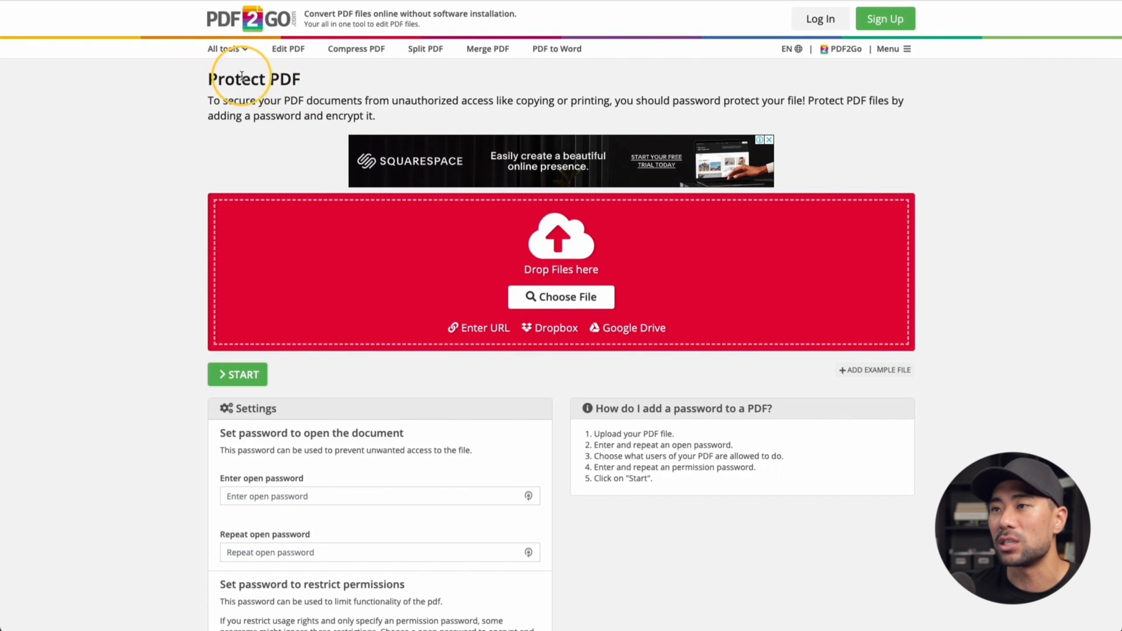
Step: Drop Roadmap - Map Out Your Online Course.pdf from Finder onto the Protect PDF upload zone
left_click(231, 49)
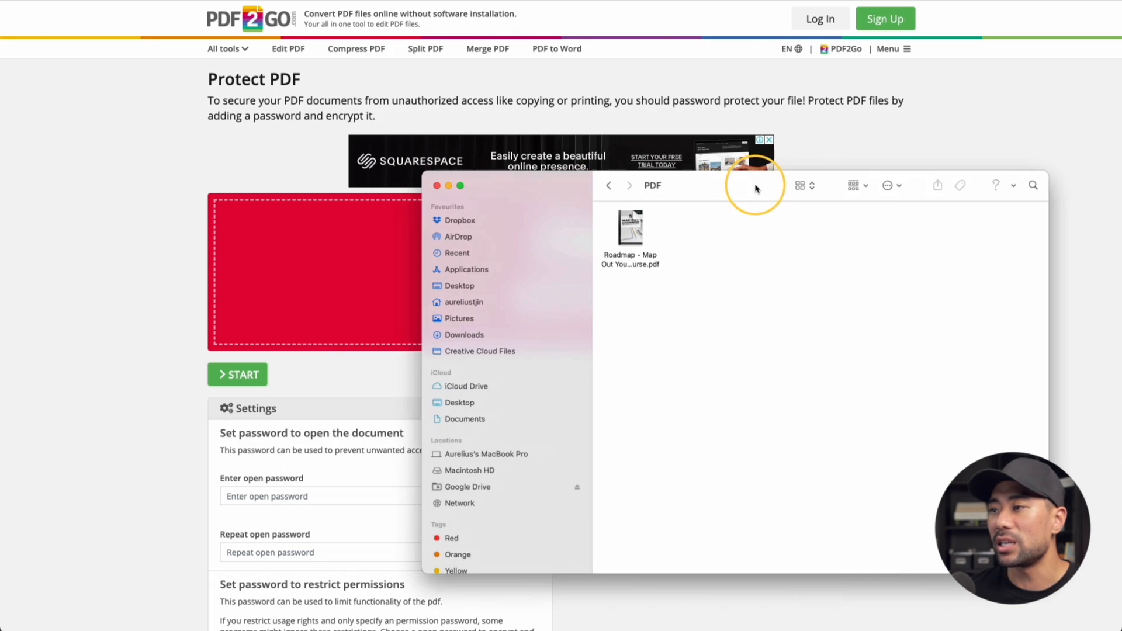
left_click_drag(754, 188, 814, 206)
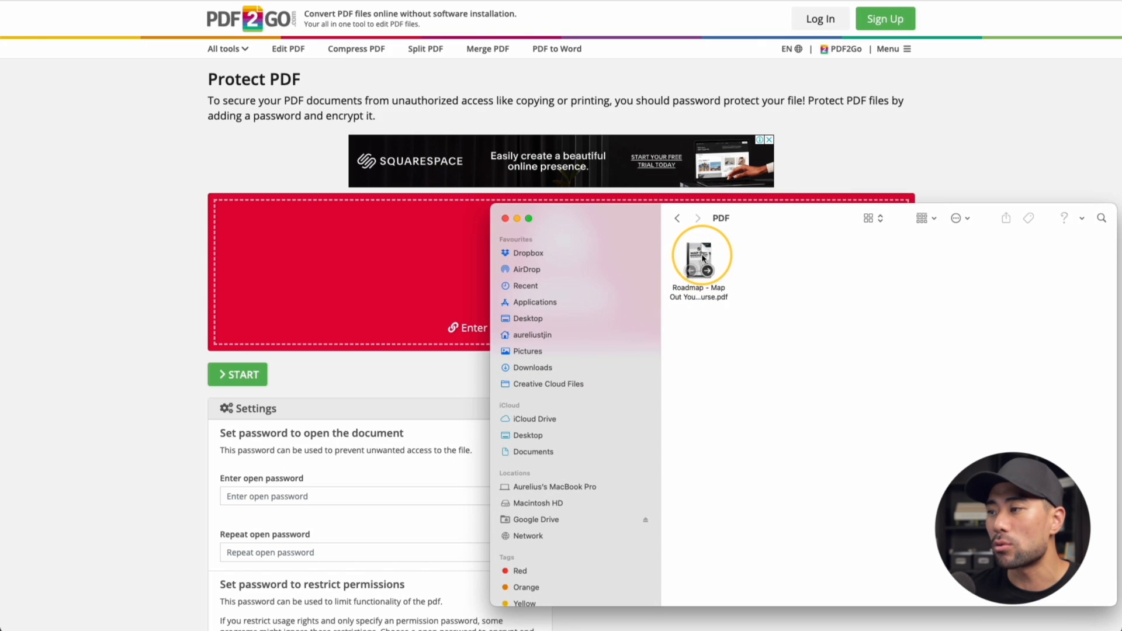
left_click_drag(702, 256, 387, 288)
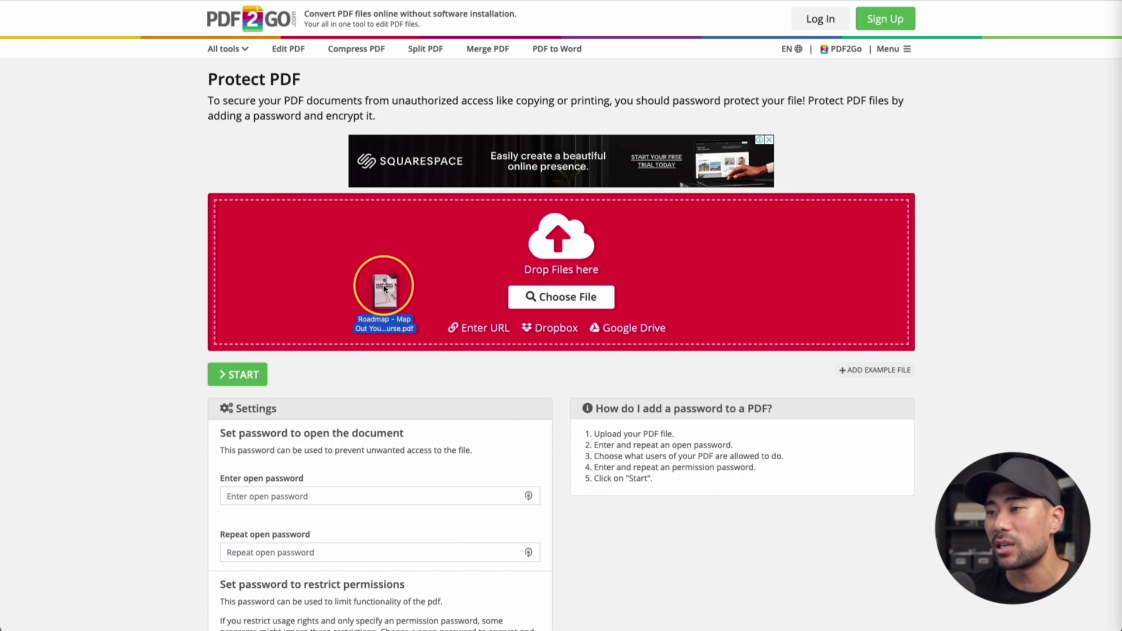
left_click_drag(386, 287, 386, 289)
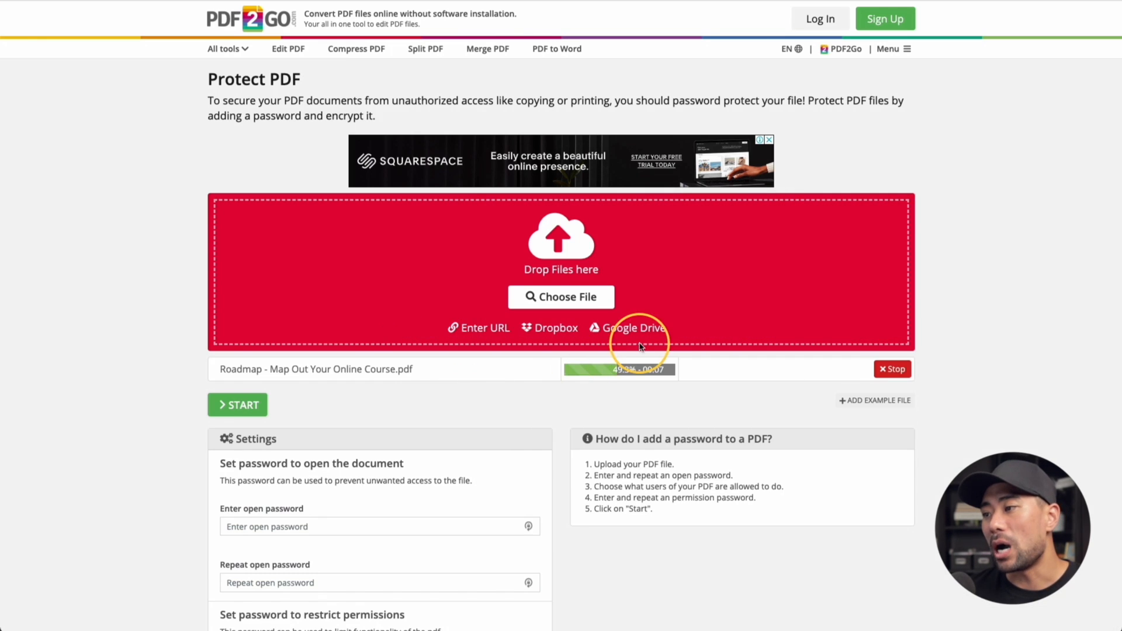
scroll(557, 379, "down", 3)
scroll(557, 379, "down", 4)
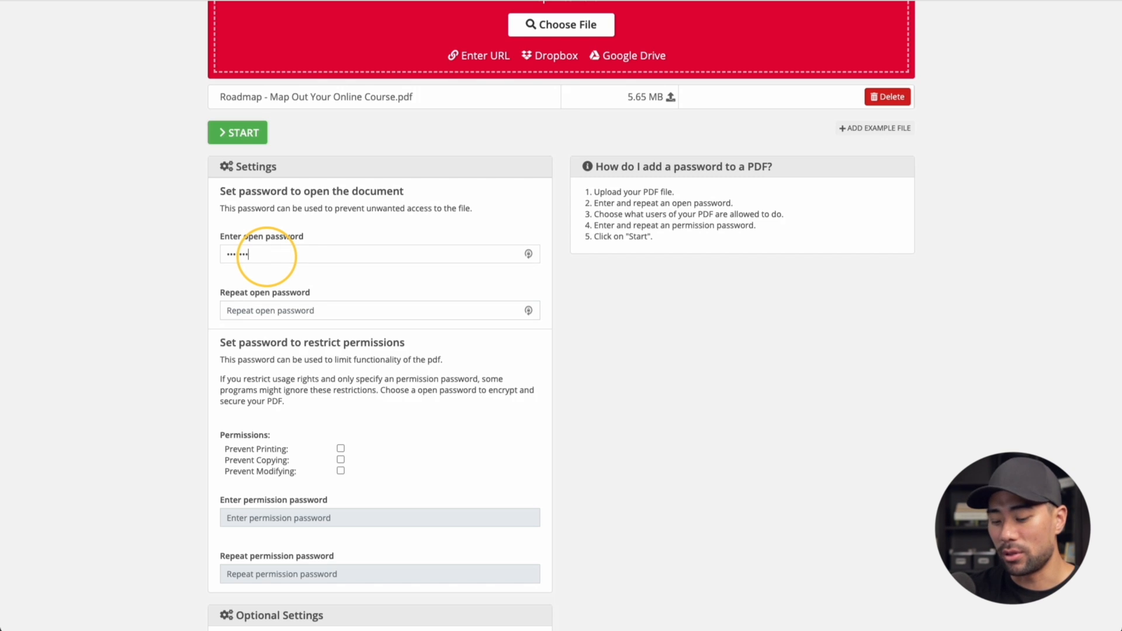
Step: Repeat the open password and tick Prevent Printing, Copying and Modifying
key("Tab")
key("ctrl+v")
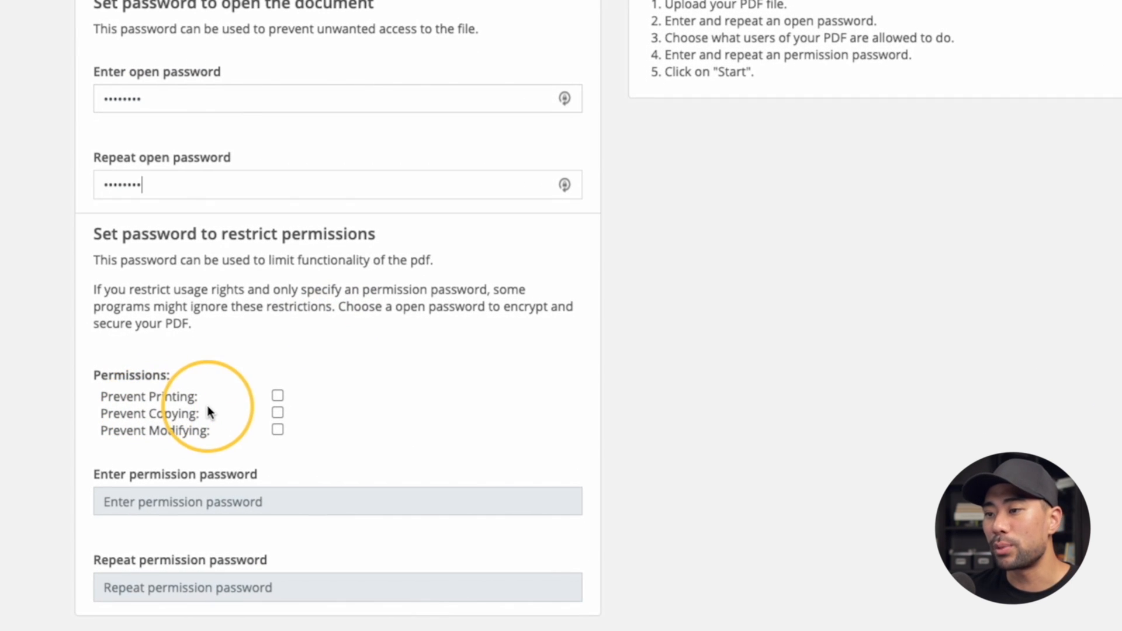
left_click(277, 394)
left_click(278, 413)
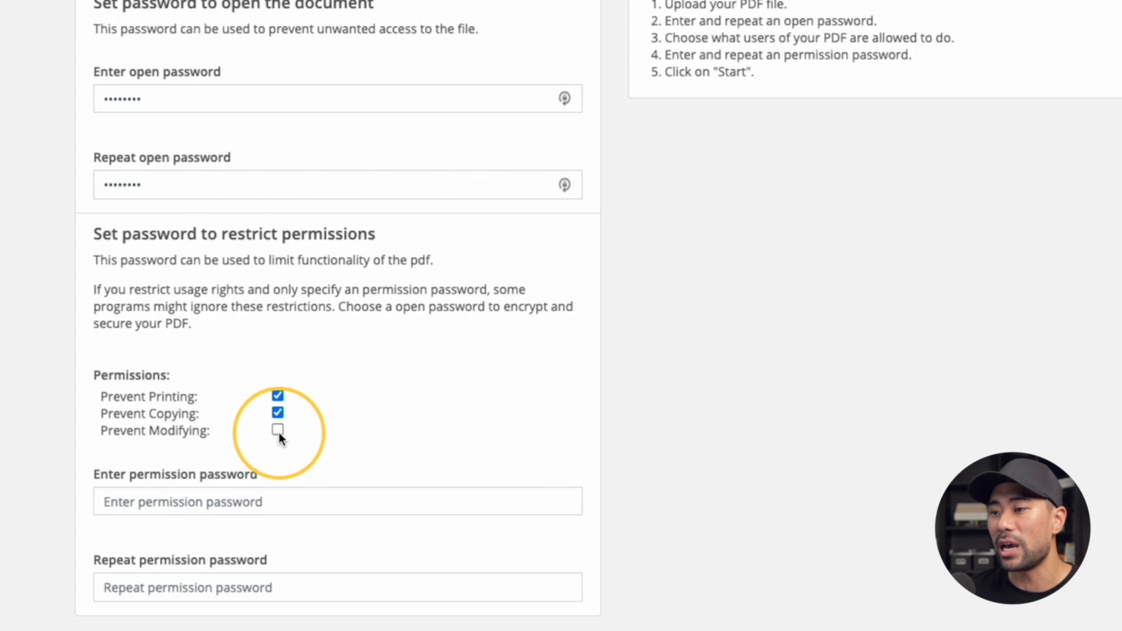
left_click(278, 431)
scroll(279, 430, "down", 2)
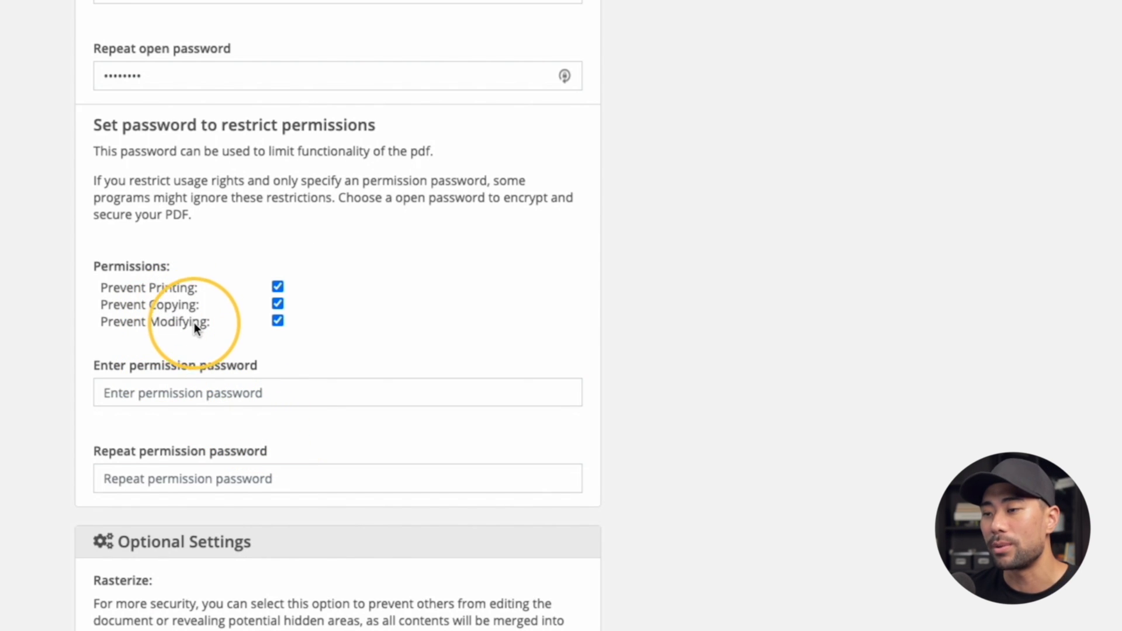
scroll(184, 336, "down", 1)
scroll(184, 336, "down", 2)
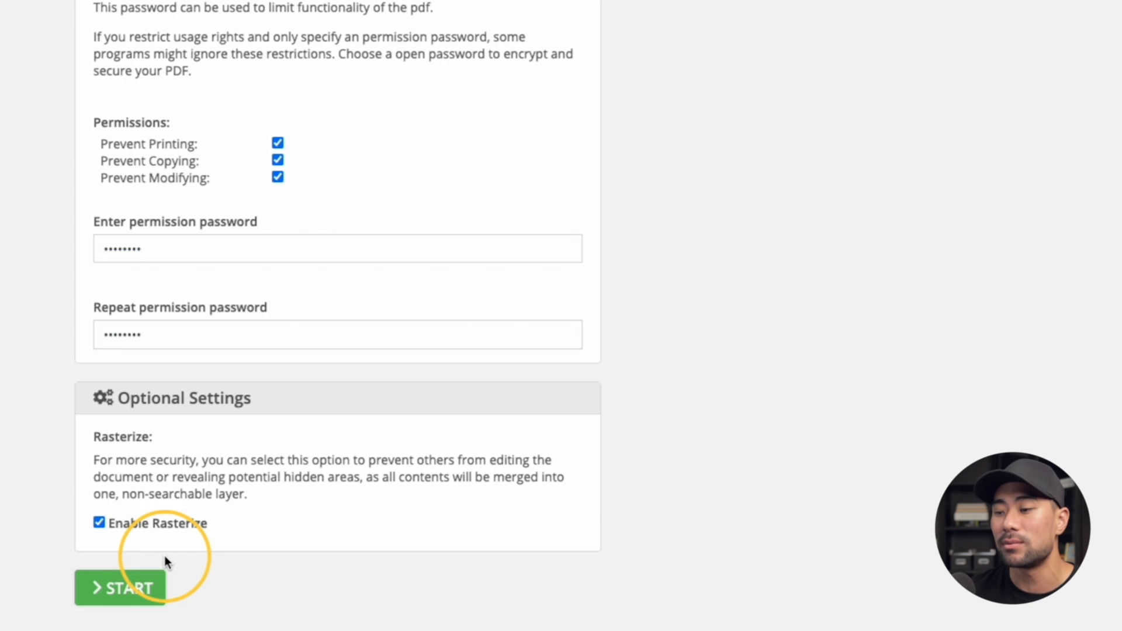
Step: Start protecting the uploaded PDF to produce Protected.pdf
left_click(141, 592)
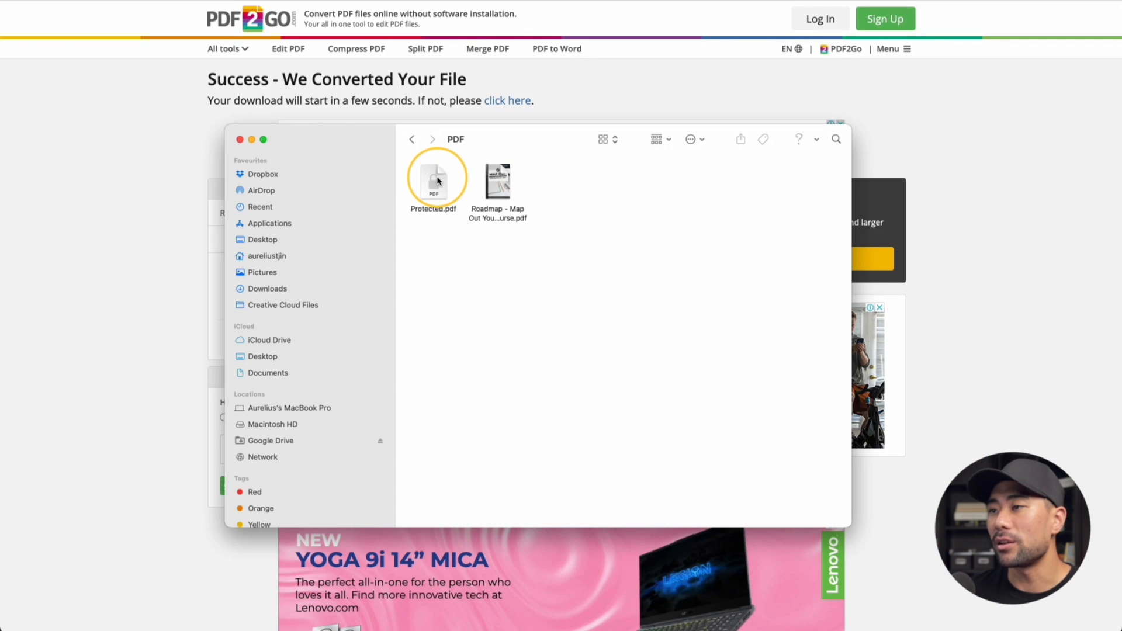
Step: Open Protected.pdf in Preview and unlock it with the password
double_click(435, 185)
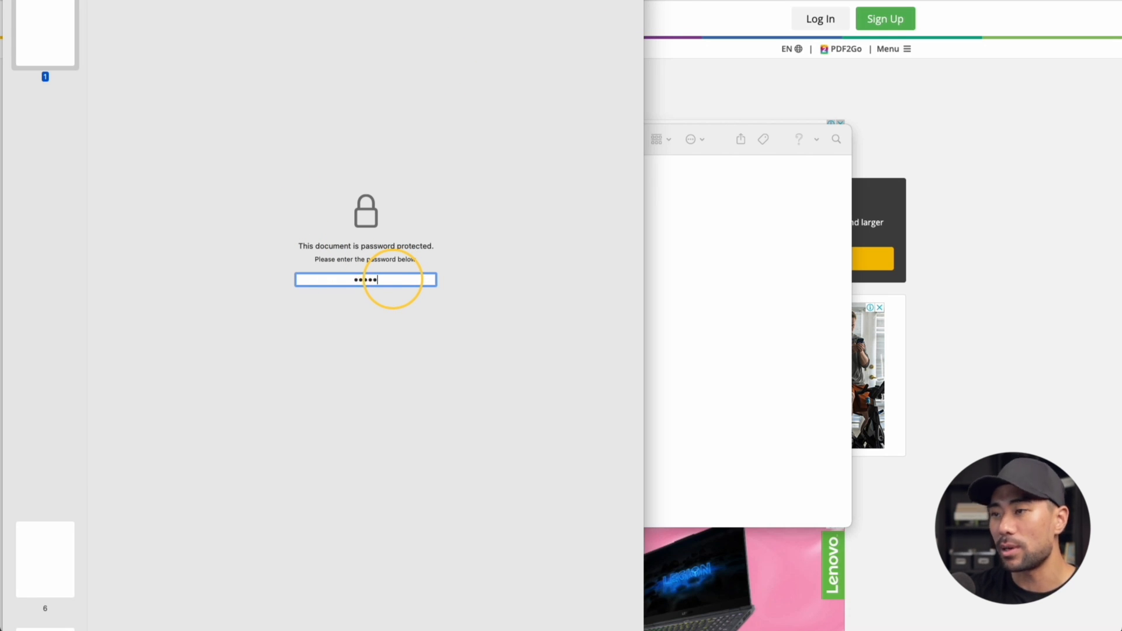
key("Return")
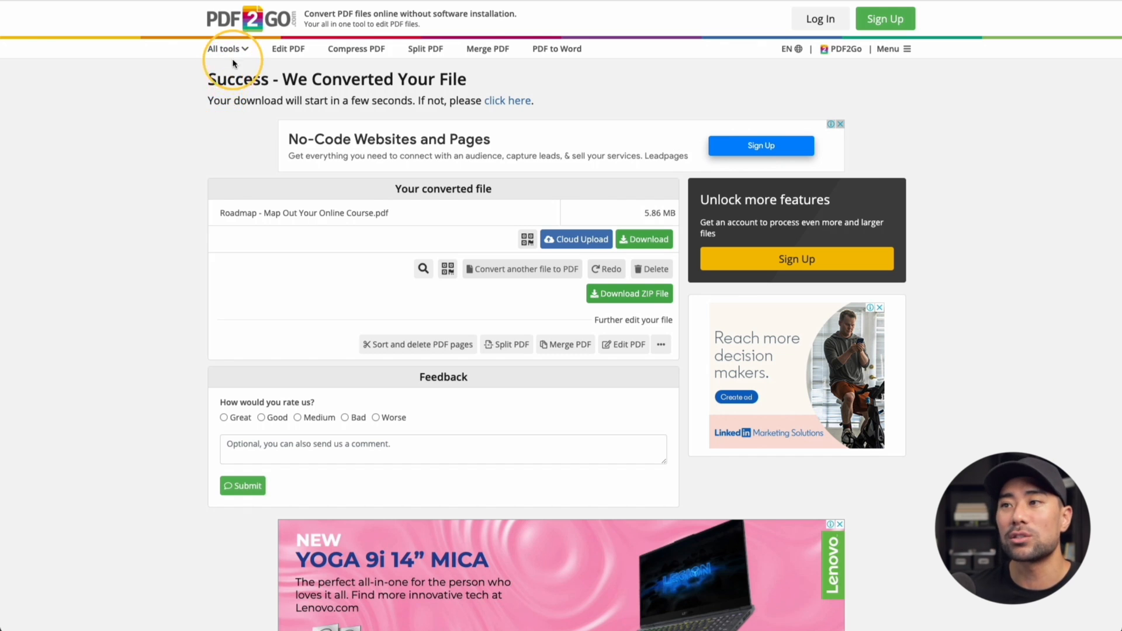
Step: Show the All tools list of PDF tools, then dismiss it
left_click(233, 53)
left_click(234, 52)
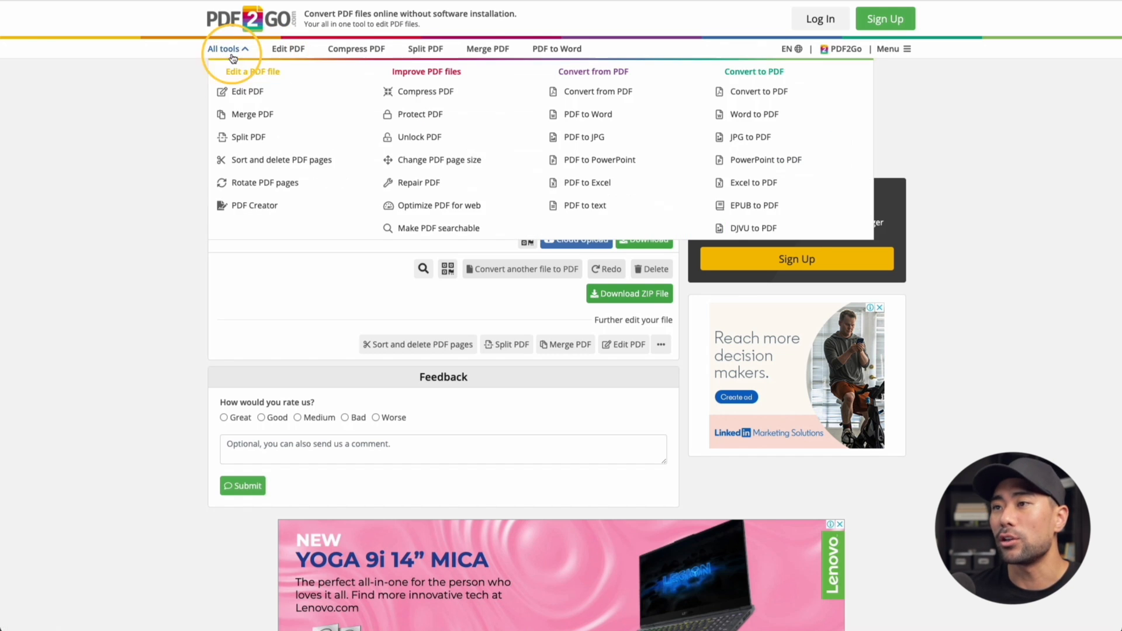
left_click(419, 138)
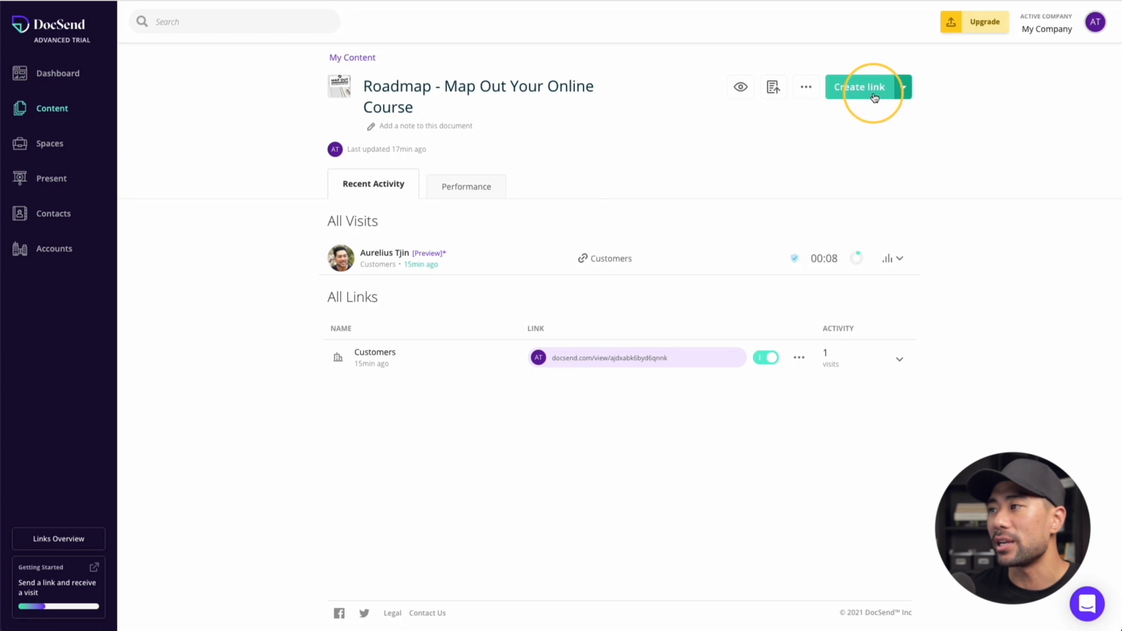
Step: Return to DocSend's Content library of uploaded files
left_click(39, 107)
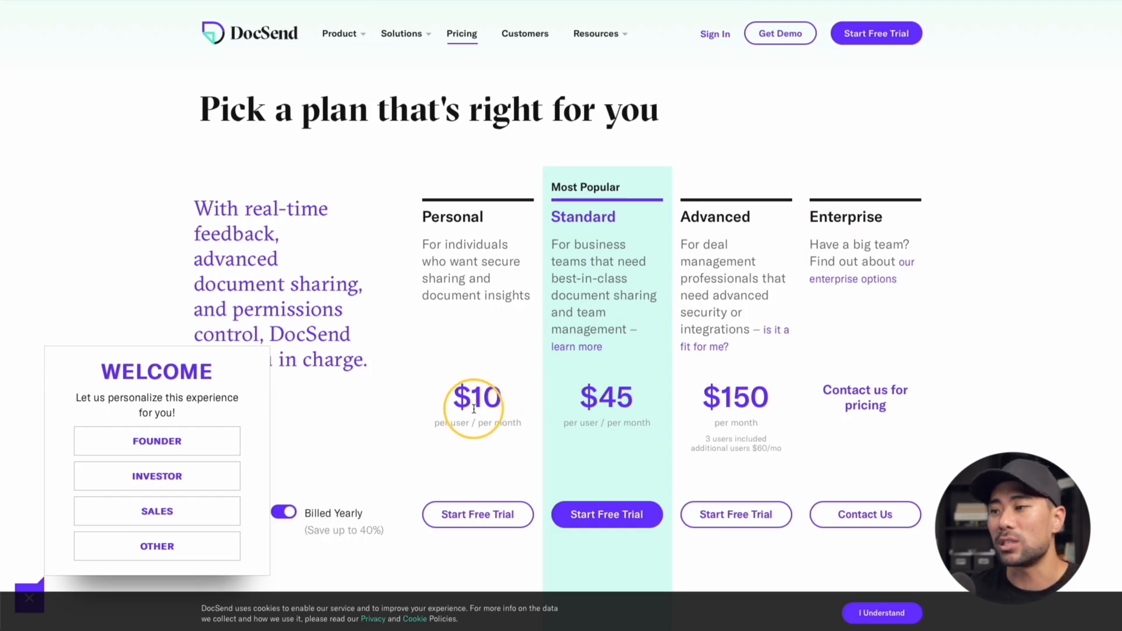
scroll(474, 398, "down", 1)
scroll(463, 401, "down", 3)
scroll(463, 401, "down", 2)
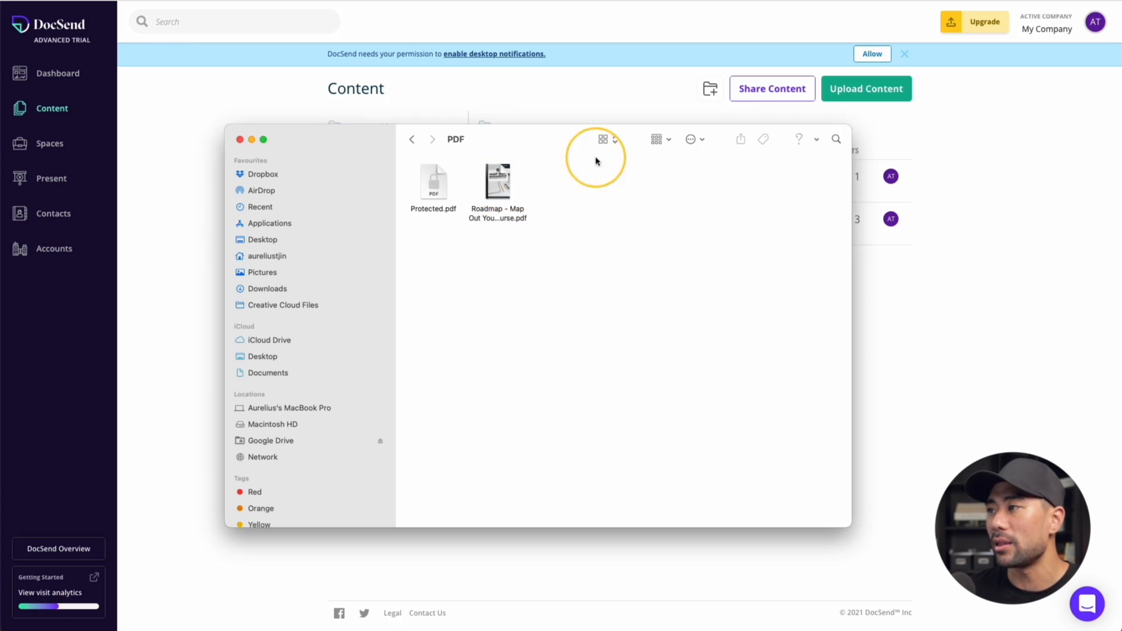
Step: Start a new content upload in DocSend, choosing files from My Device
left_click(505, 180)
left_click(945, 184)
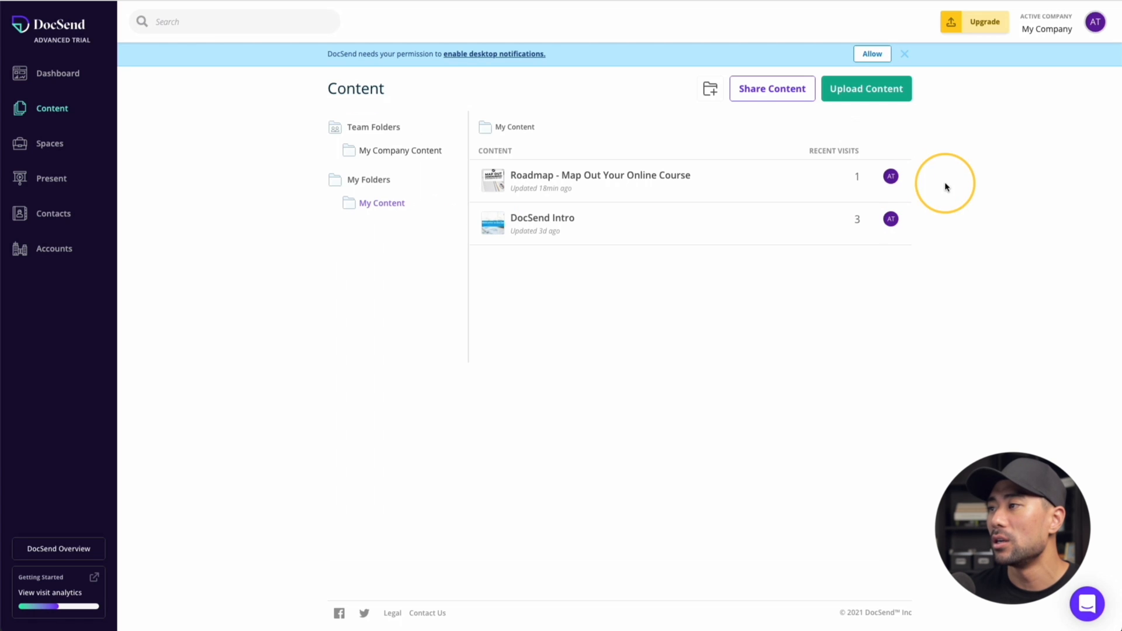
left_click(855, 95)
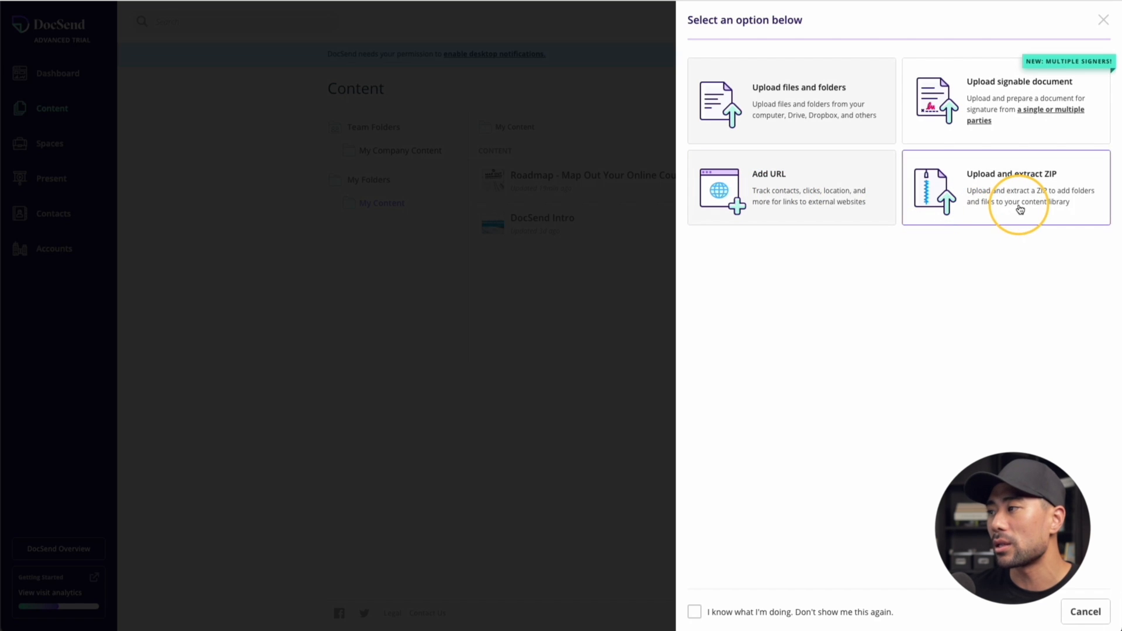
left_click(772, 106)
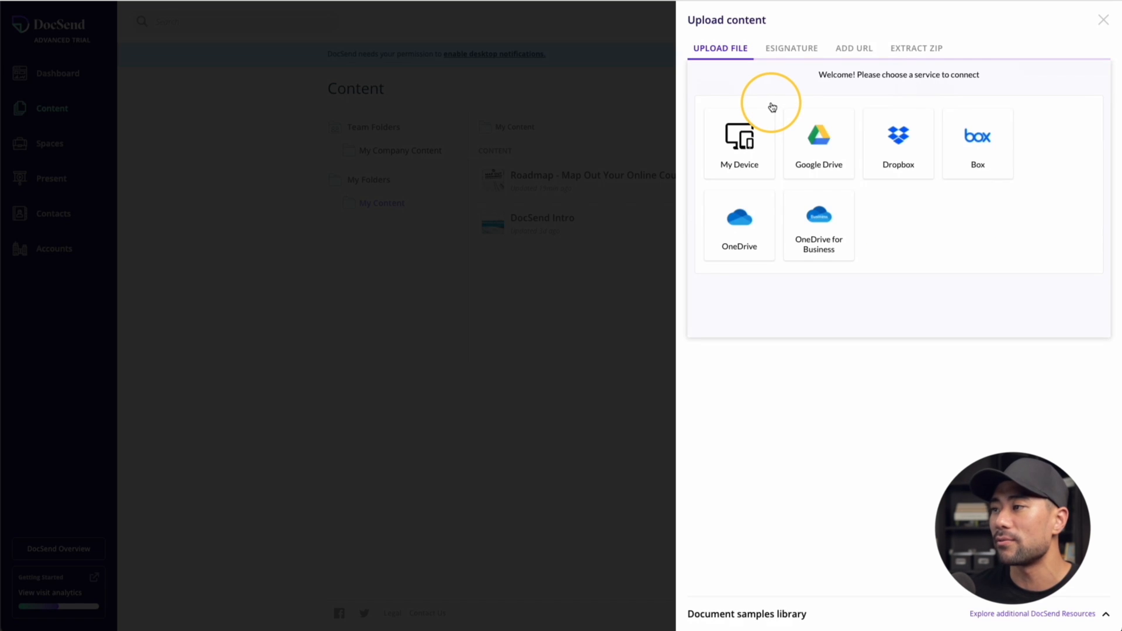
left_click(730, 156)
Step: Add the Roadmap PDF to the drop zone and upload it to DocSend
left_click(492, 182)
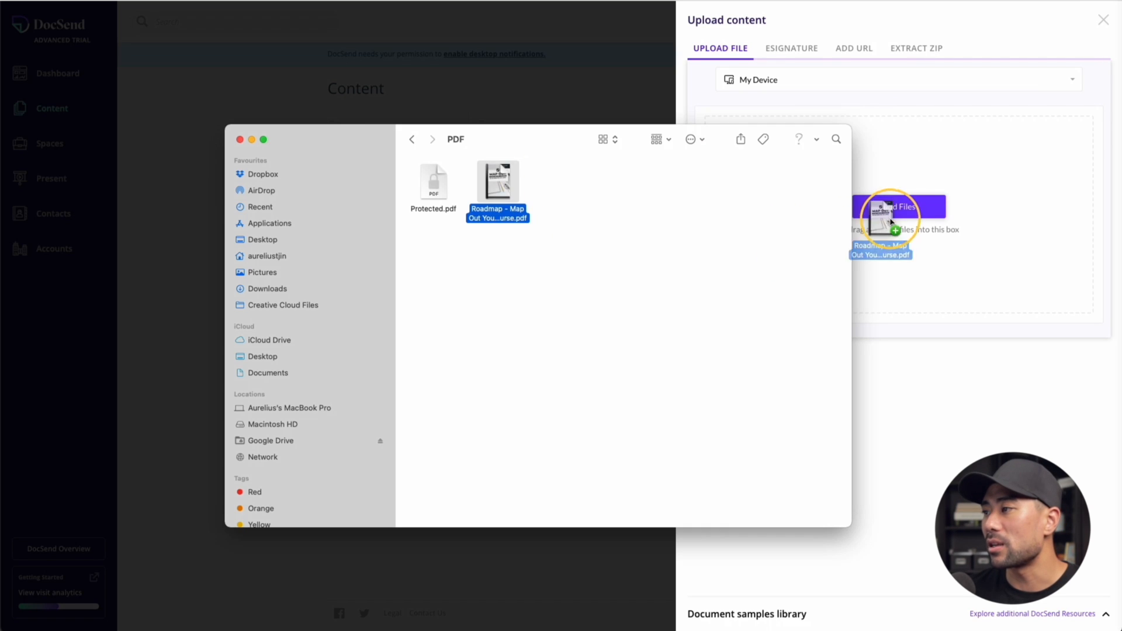
left_click_drag(497, 181, 912, 176)
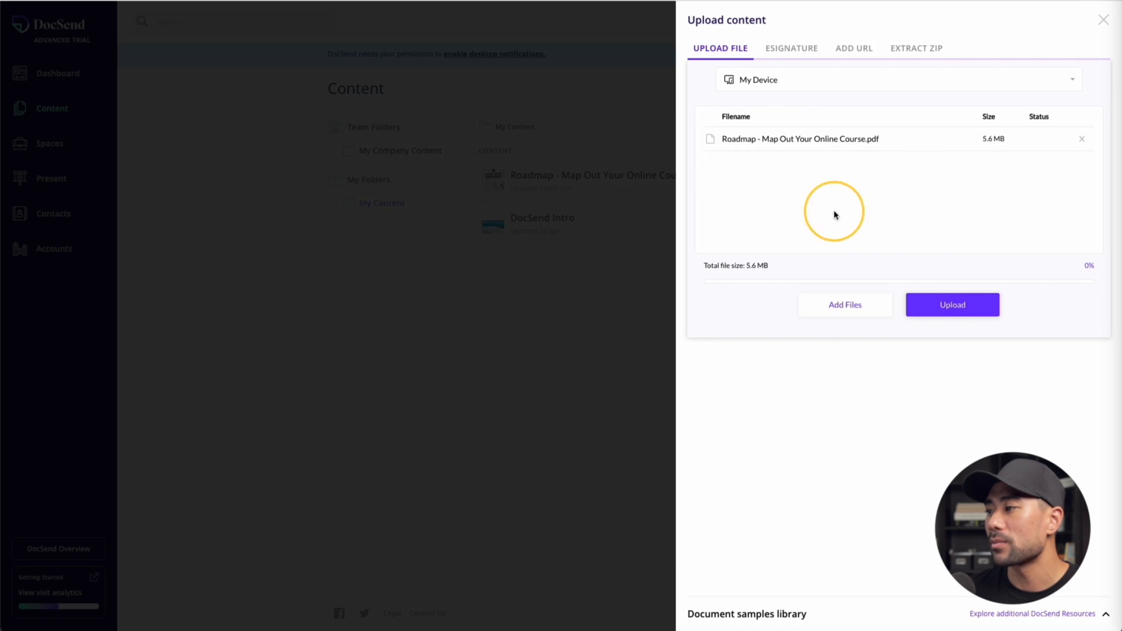
left_click(941, 308)
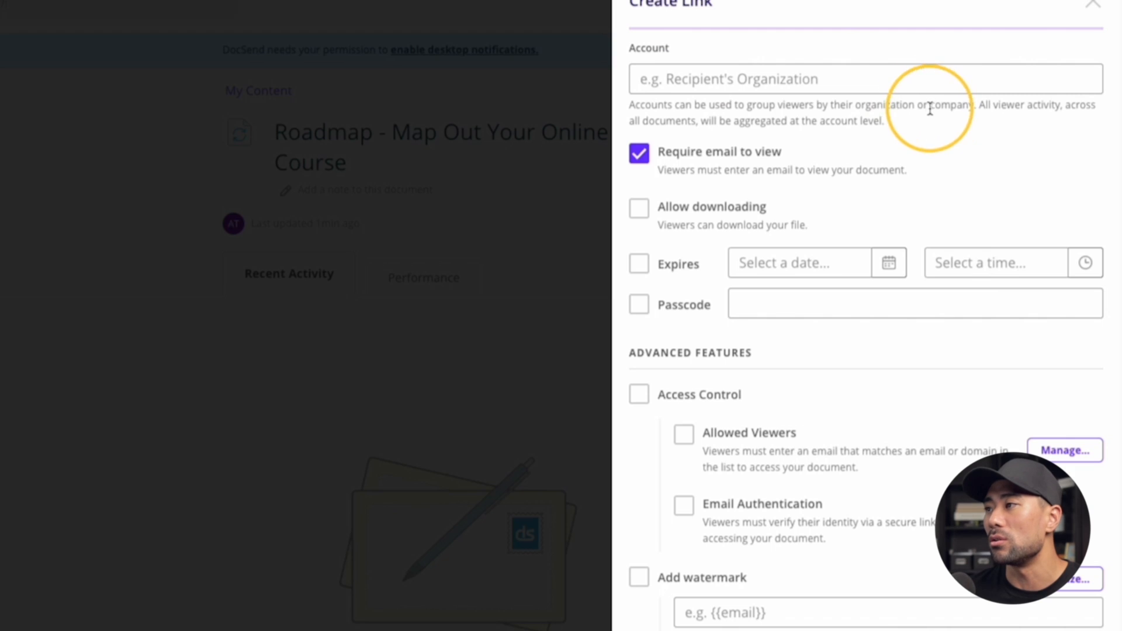
Step: Create a Staff account, toggle Access Control on then off, and create the email-gated link
left_click(800, 80)
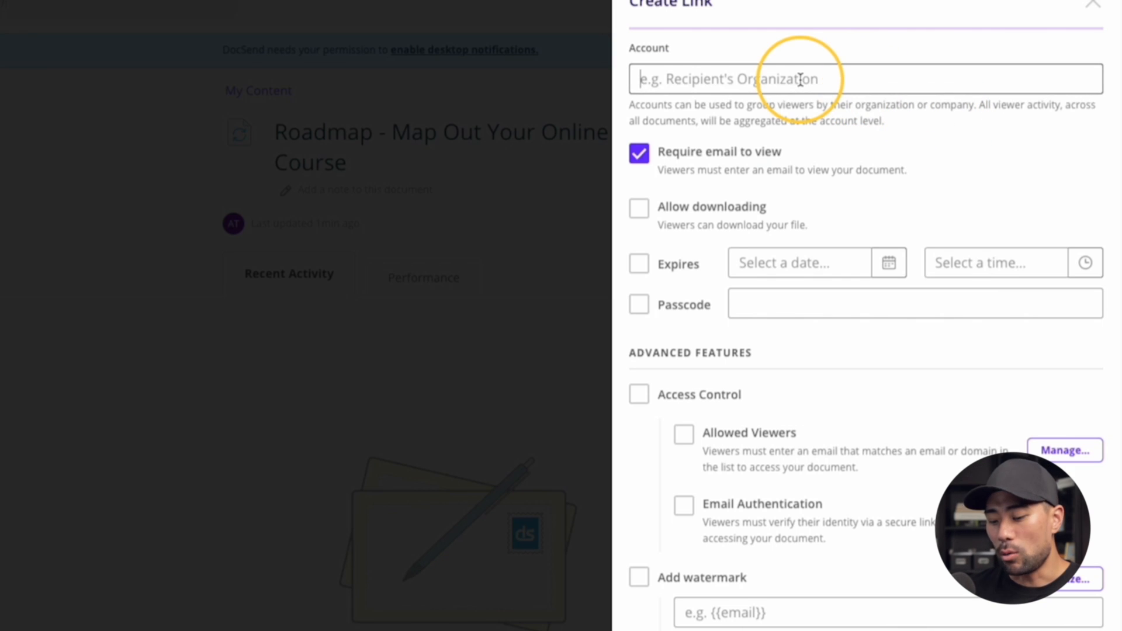
type("Staff")
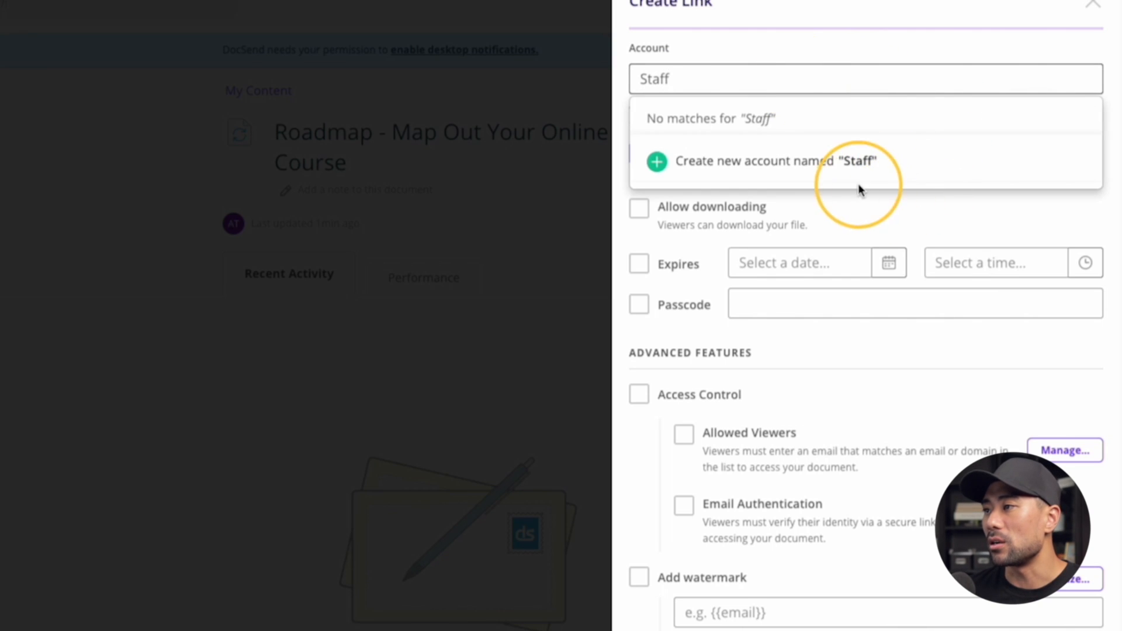
left_click(727, 167)
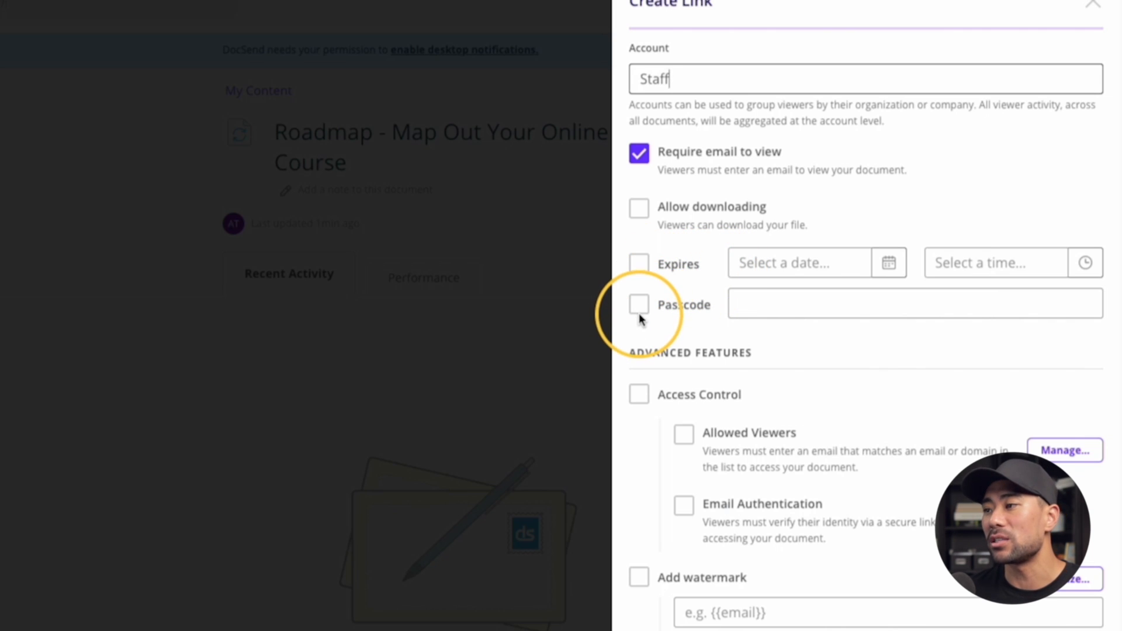
left_click(640, 397)
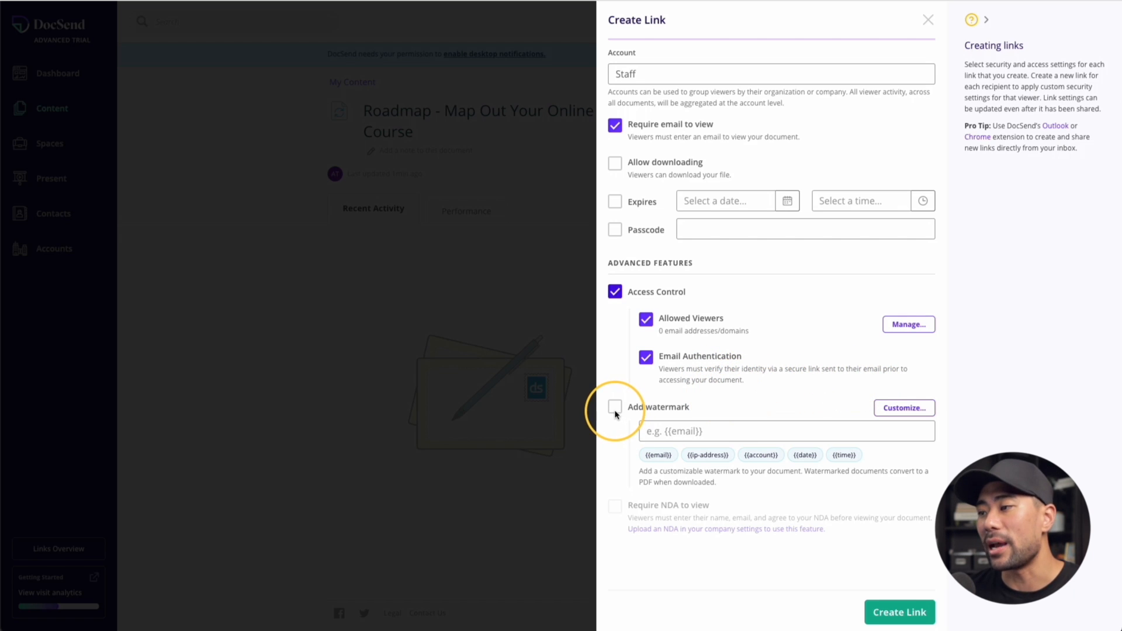
left_click(615, 294)
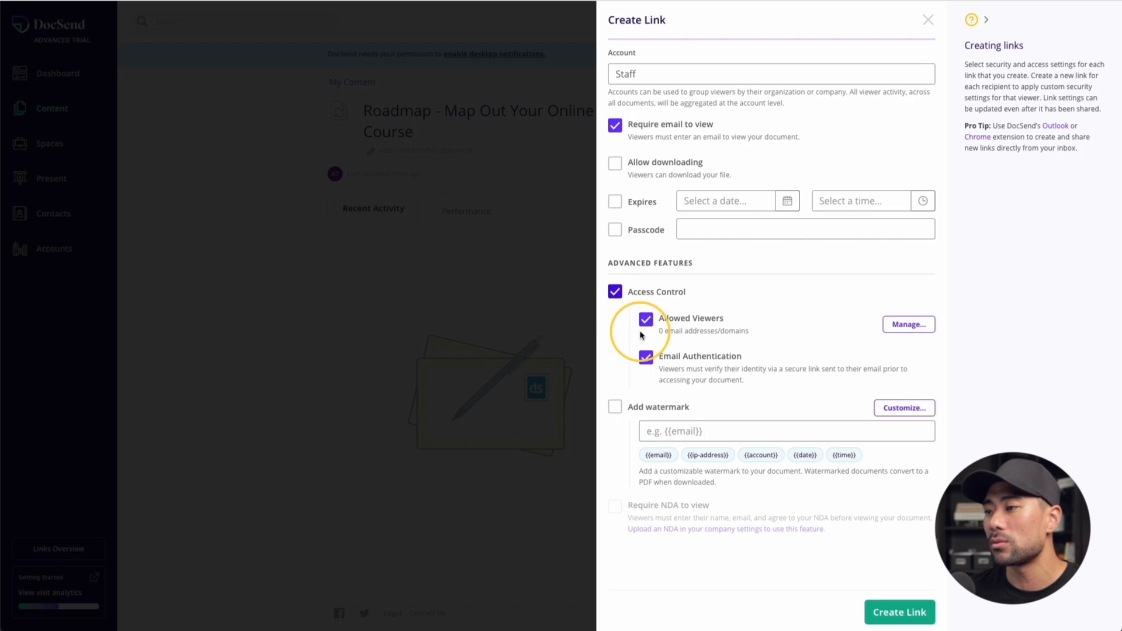
left_click(899, 611)
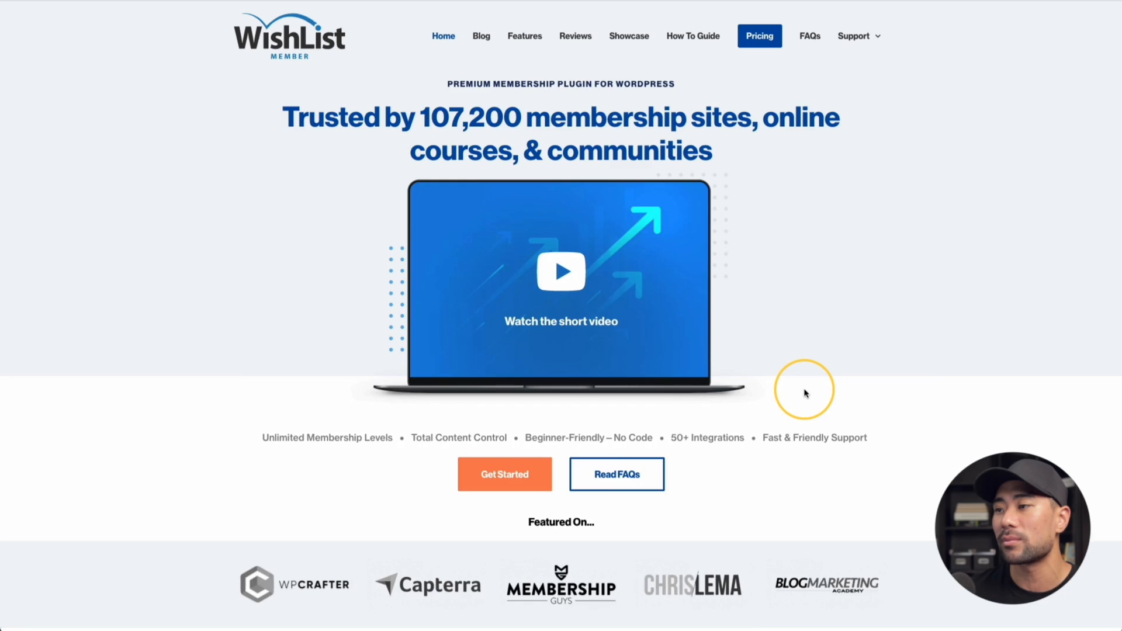
scroll(805, 394, "down", 10)
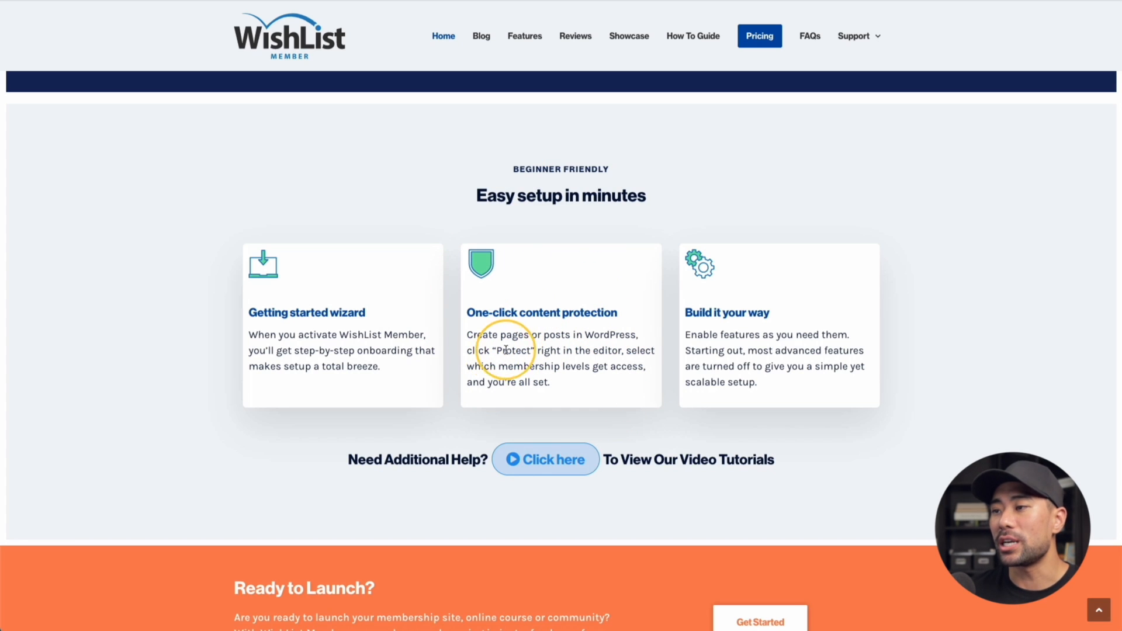